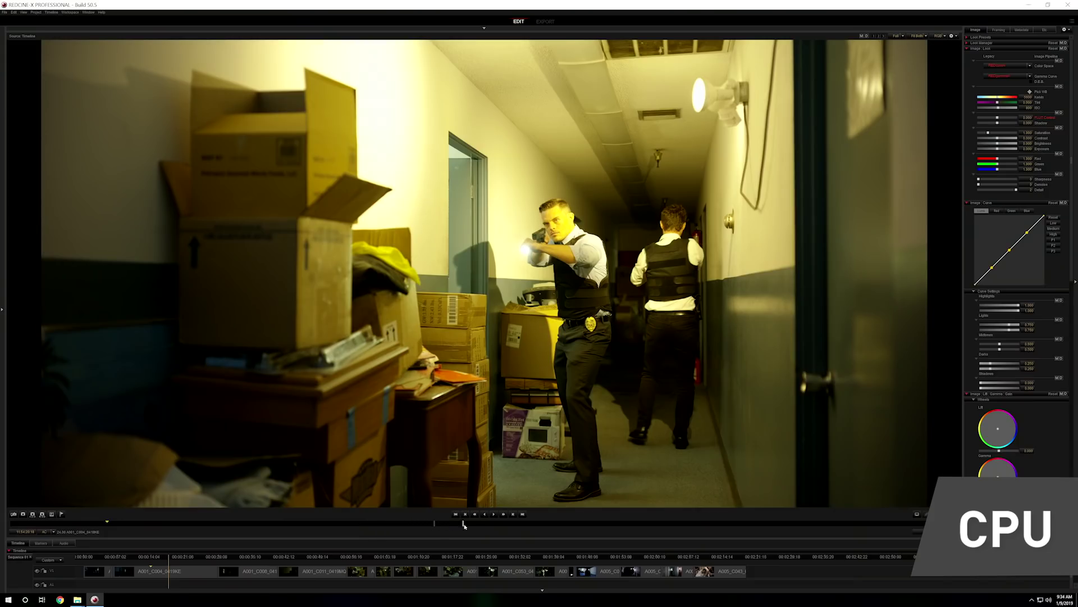
Step: Jump the playhead to a dark, later frame of the hallway sequence
{"action": "left_click", "coordinate": [497, 524]}
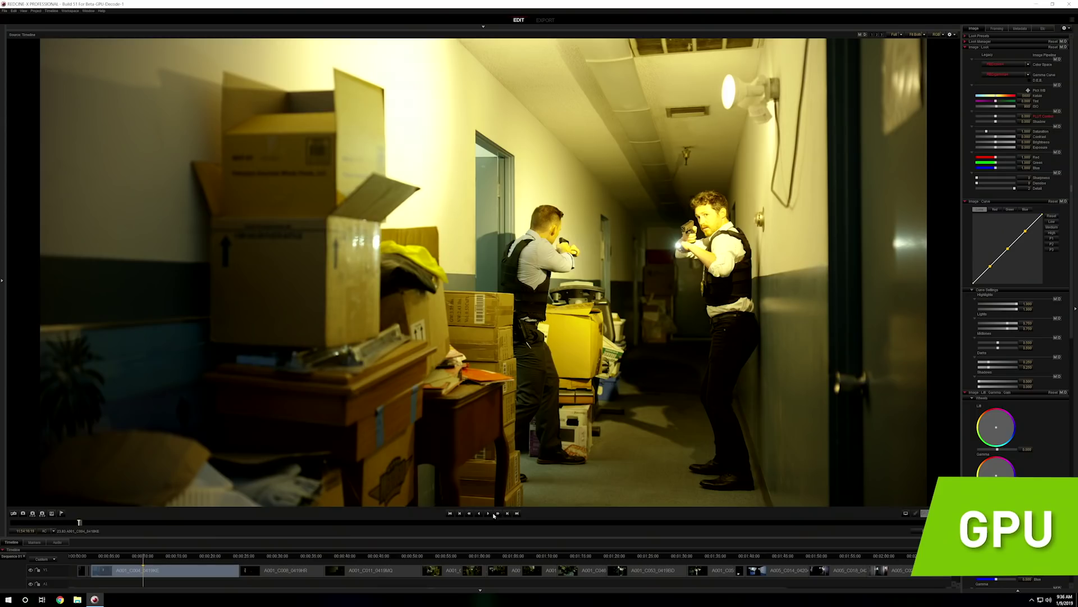
Step: Start GPU-decoded playback of the hallway clip and let it run into the warehouse shot
{"action": "left_click", "coordinate": [491, 514]}
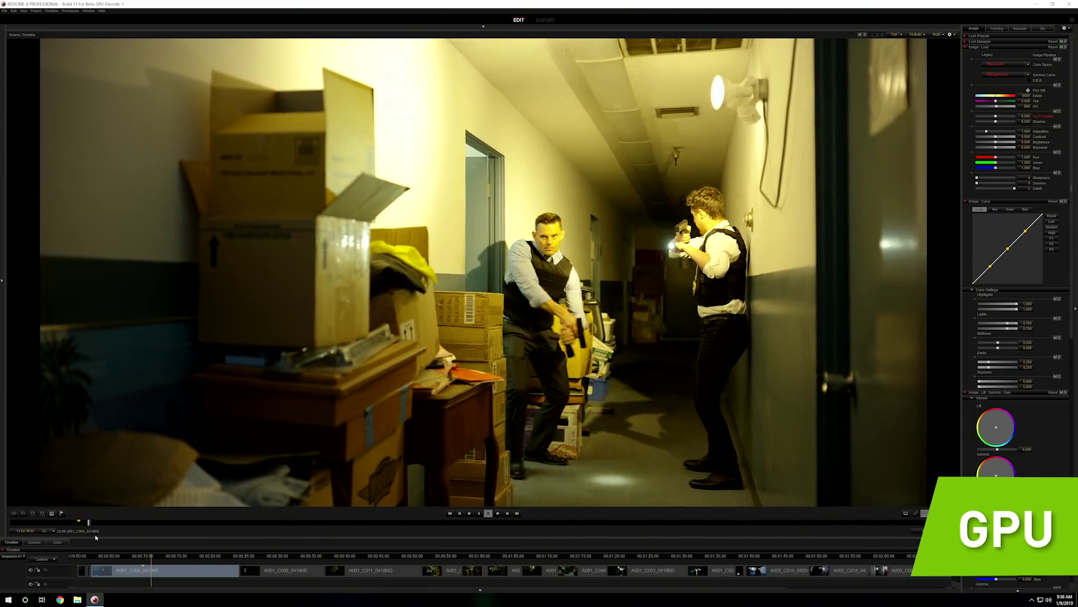